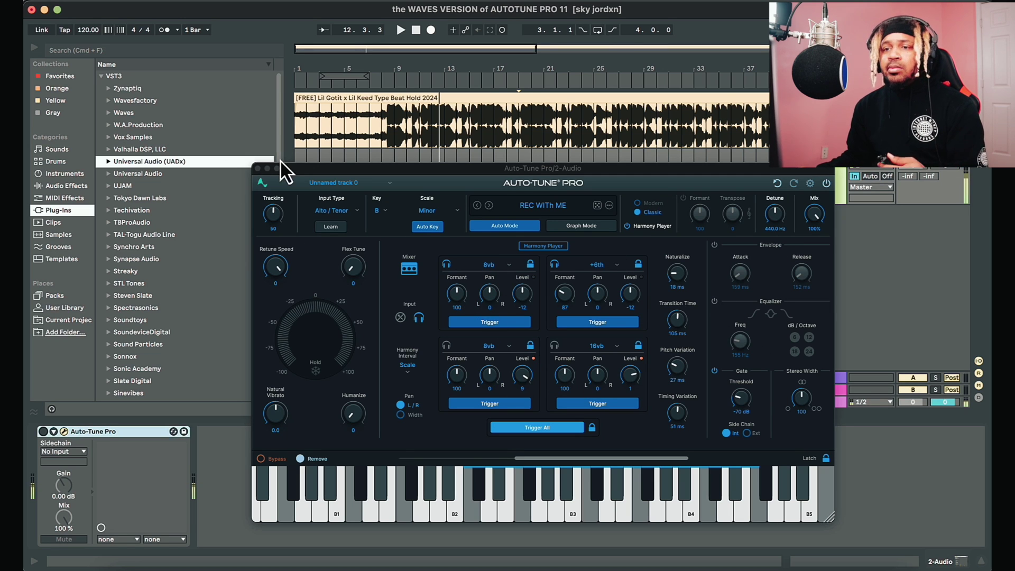
- Close the Auto-Tune Pro window, leaving it set to B Minor on the vocal track
left_click(257, 168)
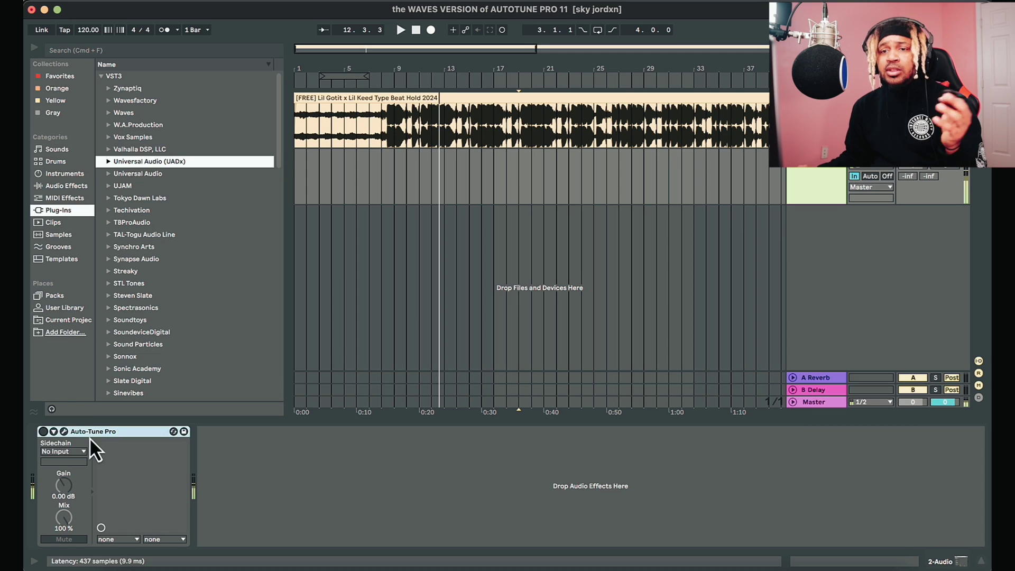
- Load Waves StudioRack (m->s) with the AUTOTUNE PRO 11 chain and expand its Parallel Split branches
left_click(116, 47)
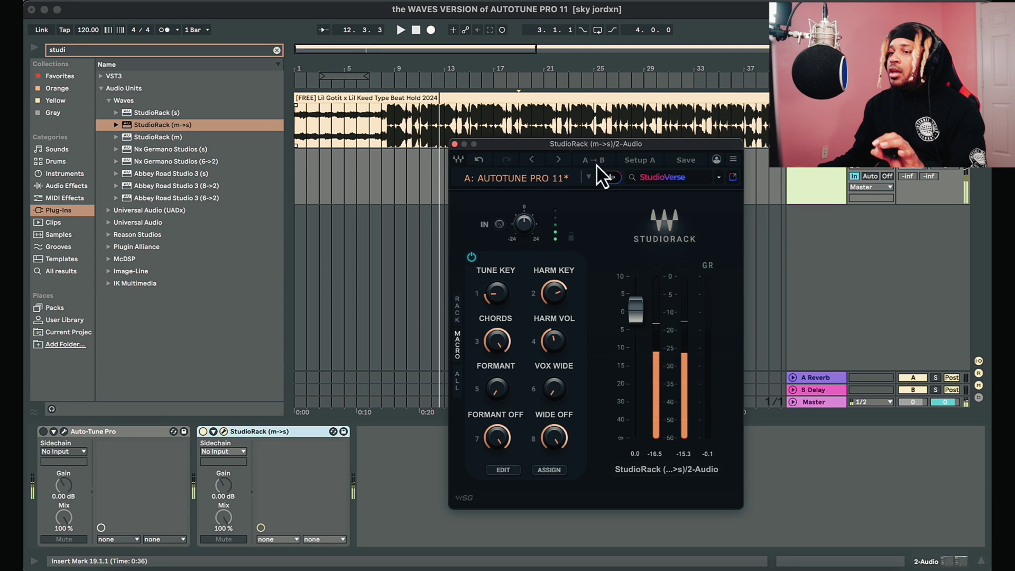
left_click_drag(584, 144, 625, 147)
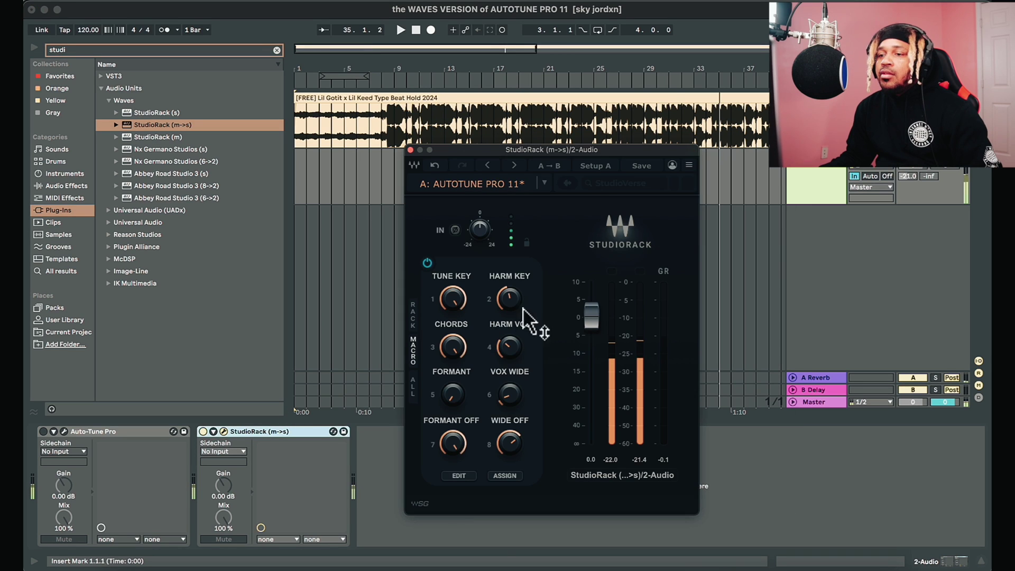
left_click_drag(509, 360, 505, 249)
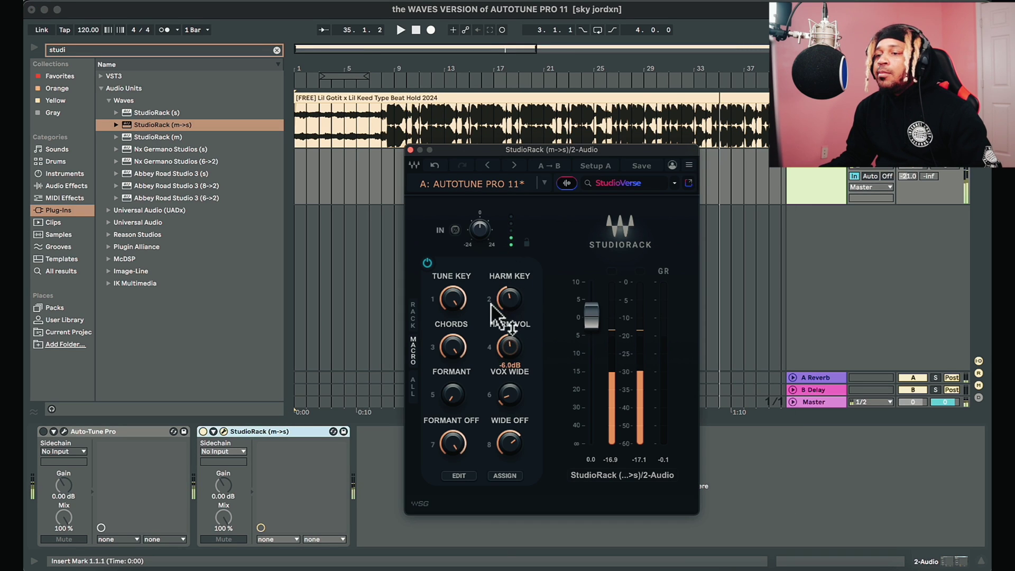
left_click(412, 383)
left_click(639, 319)
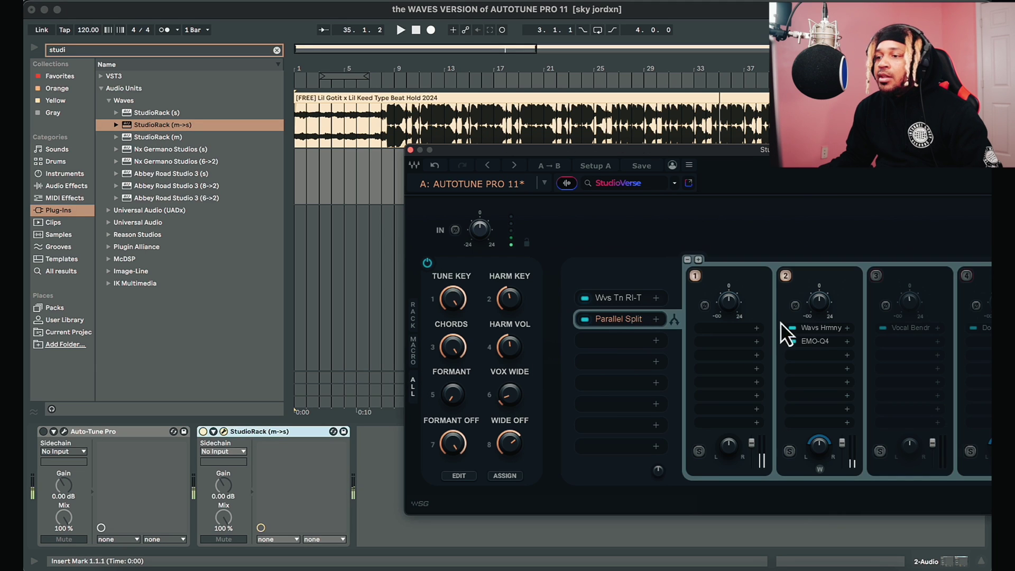
- Open Waves Harmony in chain 2 and make the first voice -5 with formant -12
left_click(825, 328)
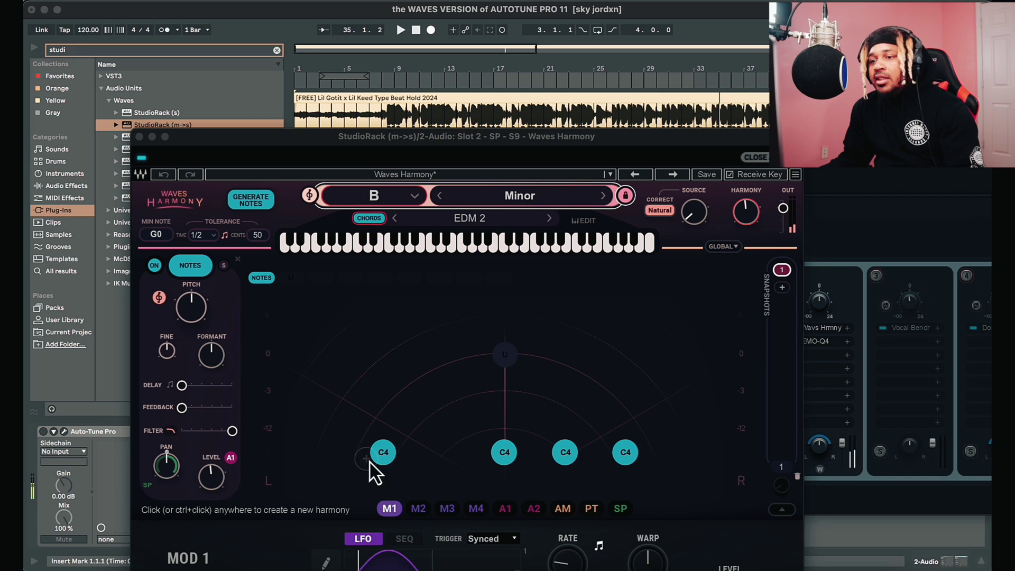
left_click(382, 455)
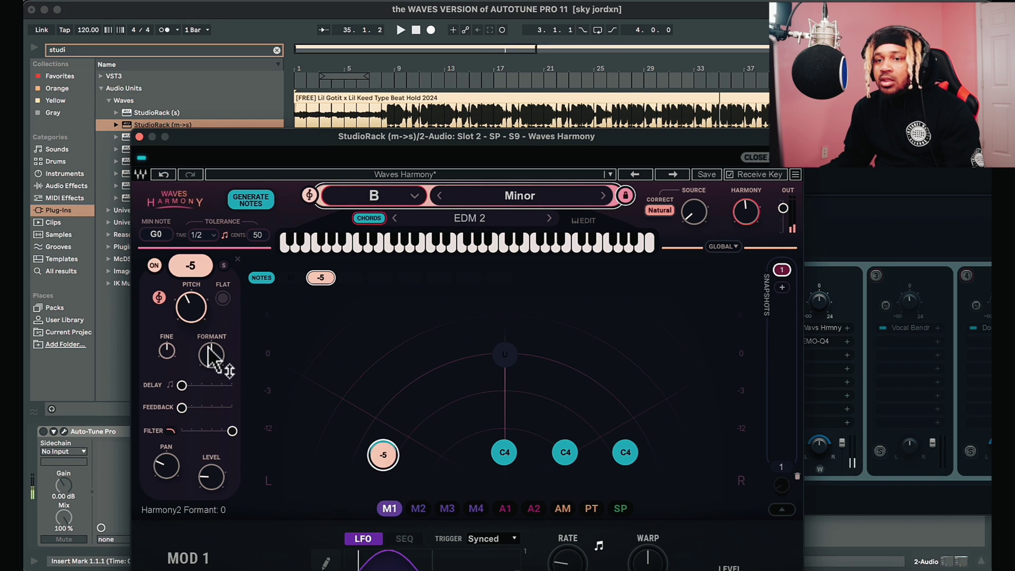
left_click_drag(213, 354, 203, 380)
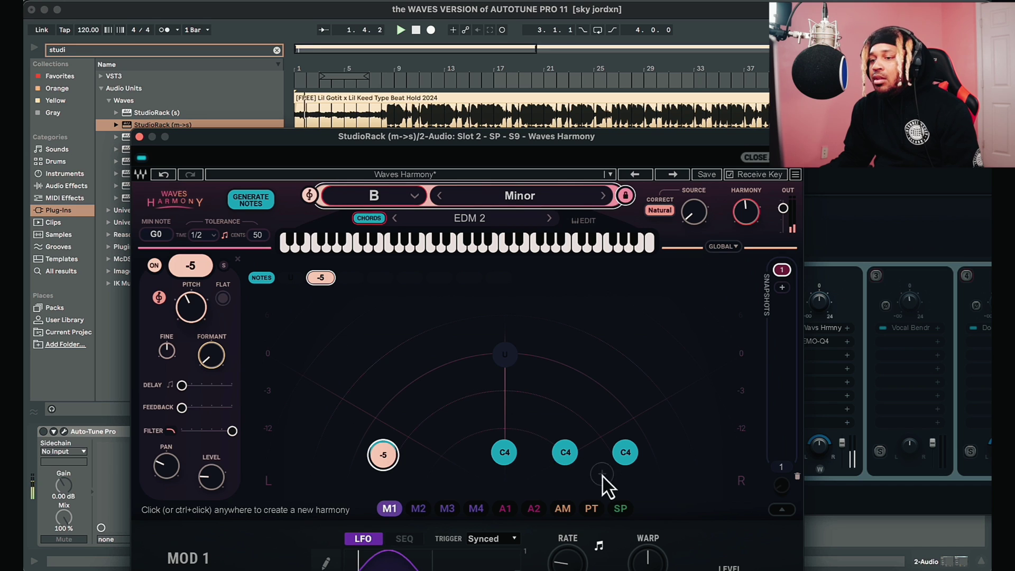
right_click(212, 360)
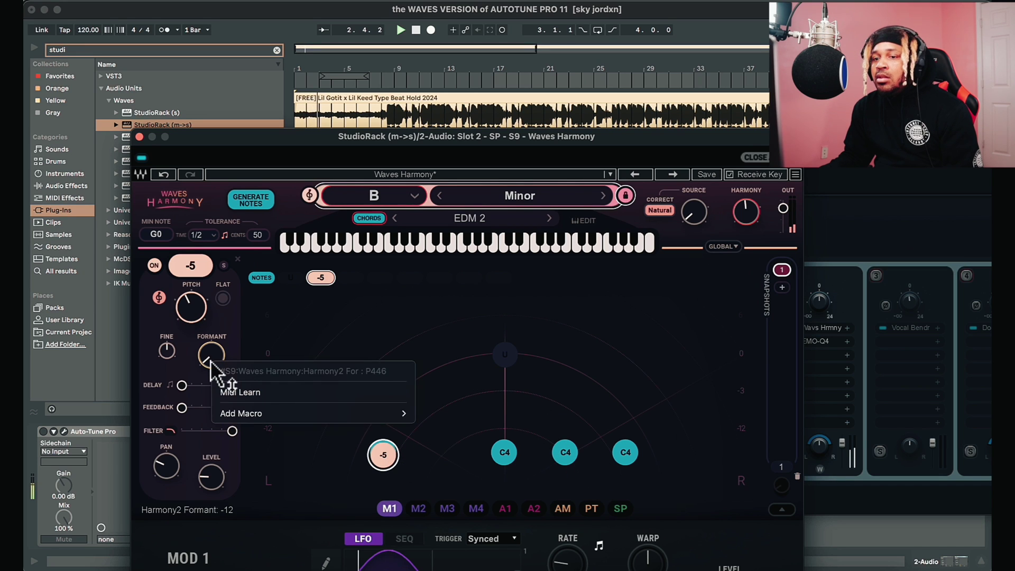
left_click(363, 437)
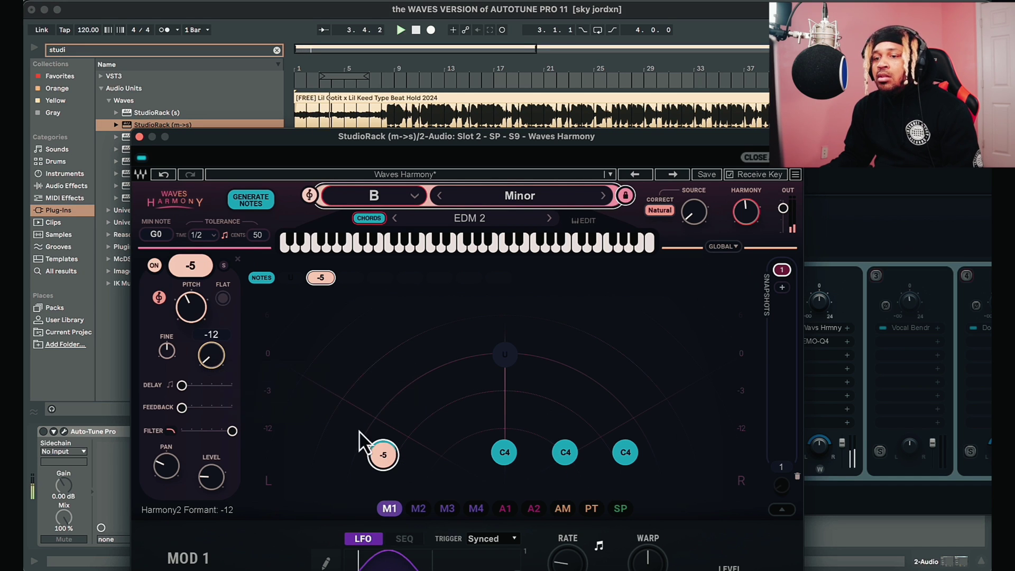
- Set the other voices to +7, -2 (formant -11) and +4 (formant -9) with lowered formants
left_click(501, 452)
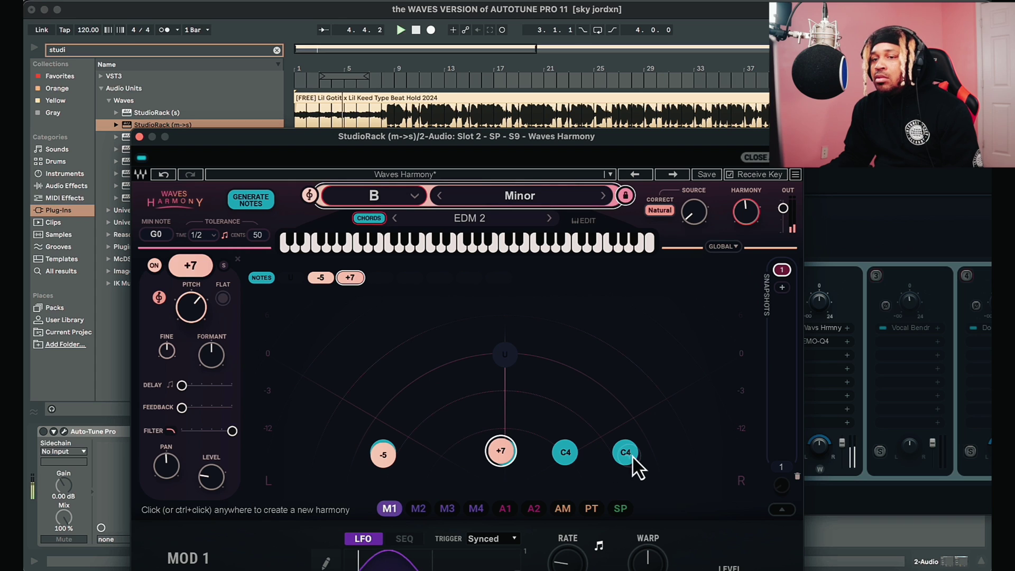
left_click_drag(214, 365, 195, 555)
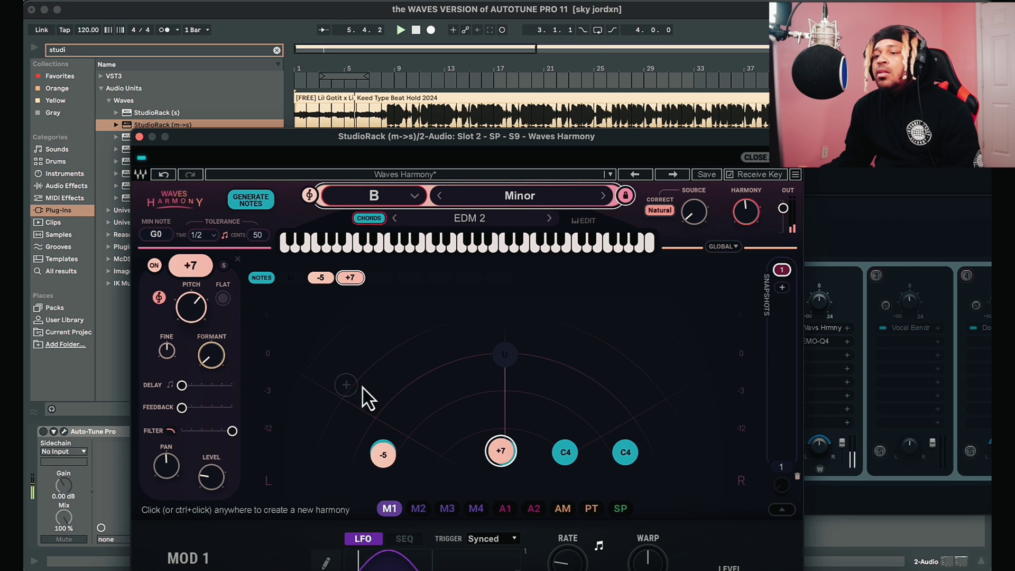
left_click(571, 456)
left_click_drag(212, 355, 180, 561)
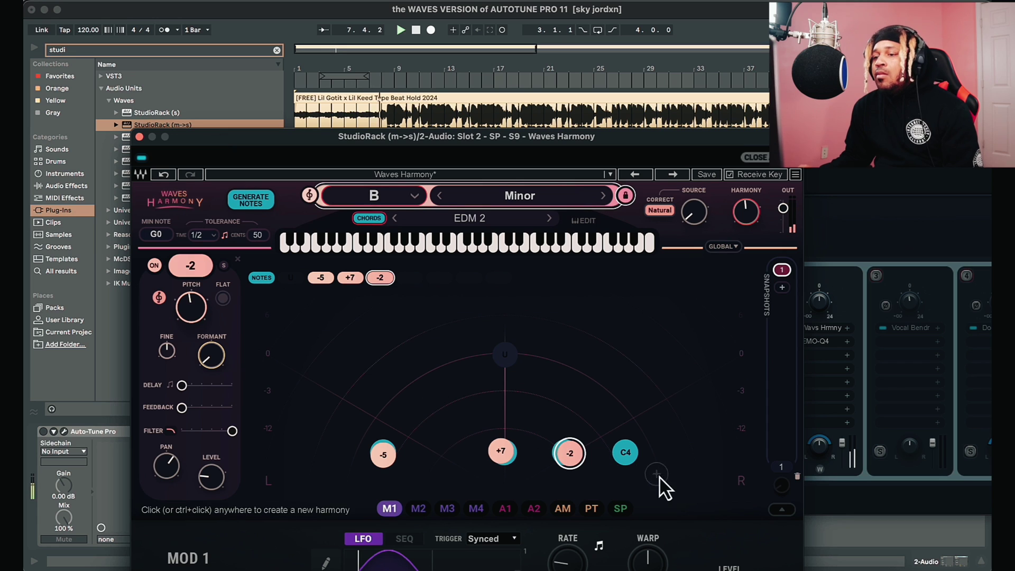
left_click(627, 456)
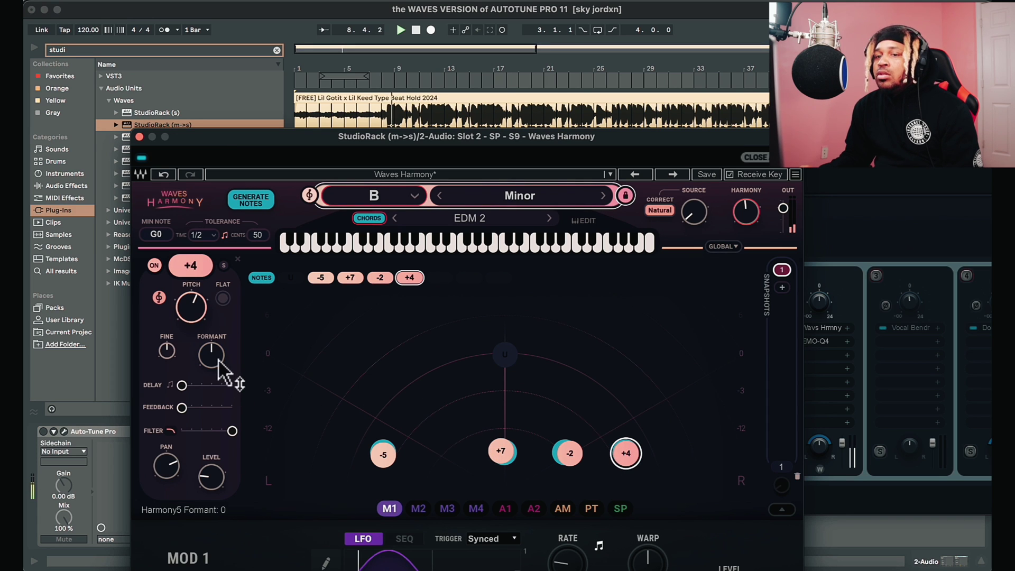
left_click_drag(221, 364, 206, 545)
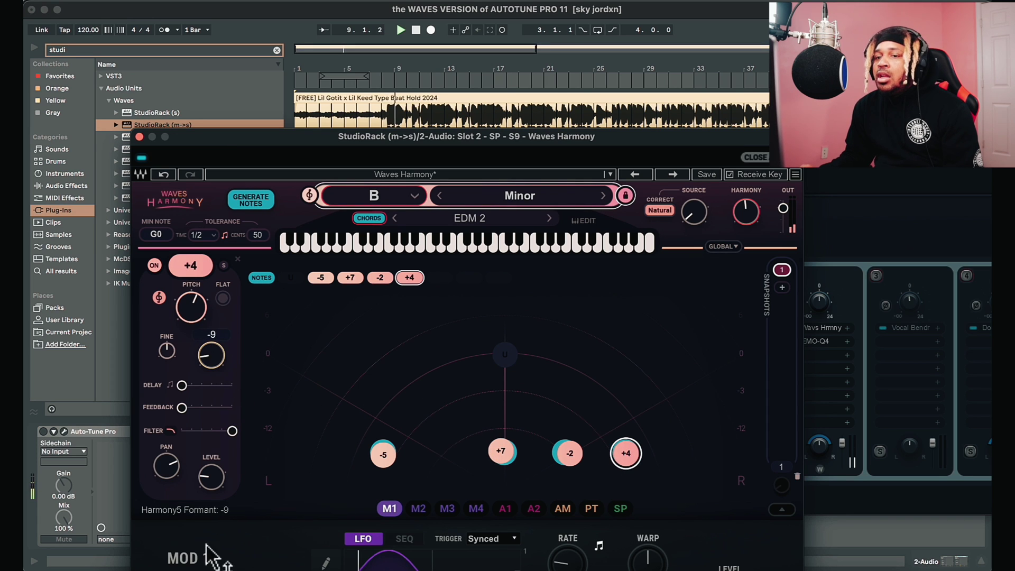
left_click(139, 137)
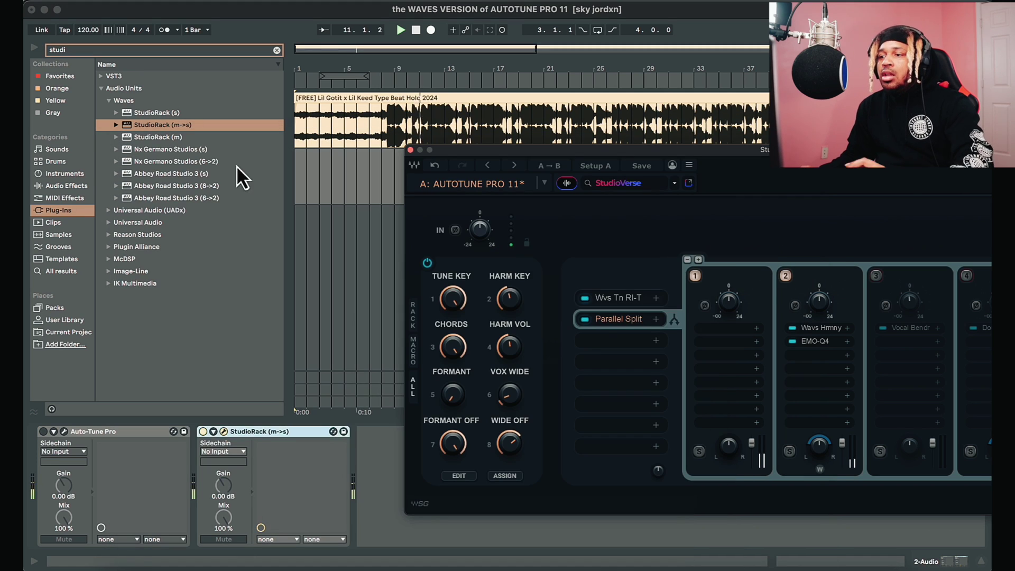
- Turn StudioRack's HARM VOL down to about -6.7 dB, switch FORMANT OFF on, and show the full chain
left_click(413, 326)
left_click(414, 349)
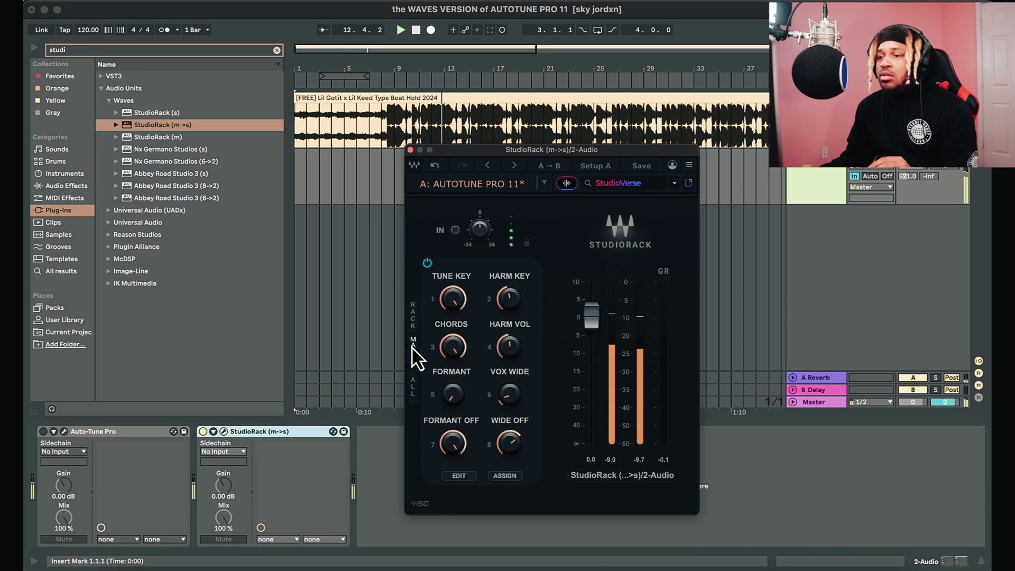
left_click_drag(539, 149, 564, 150)
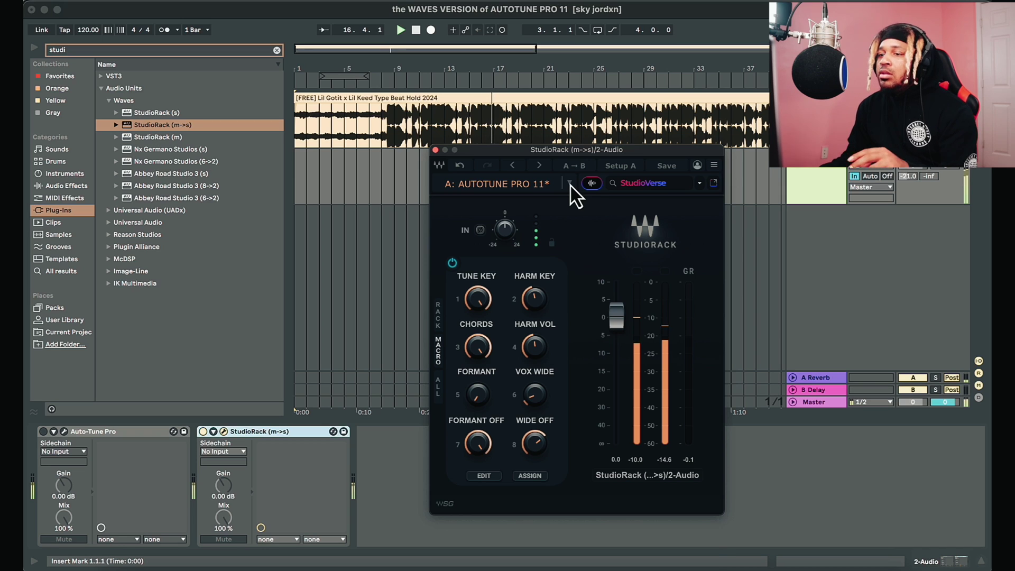
left_click(570, 184)
left_click(504, 328)
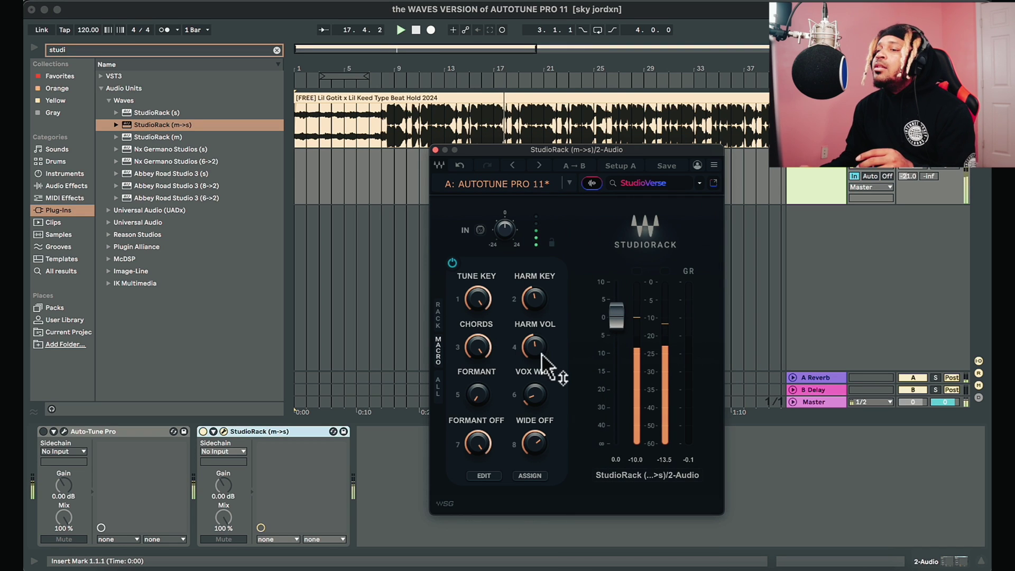
left_click_drag(534, 299, 555, 455)
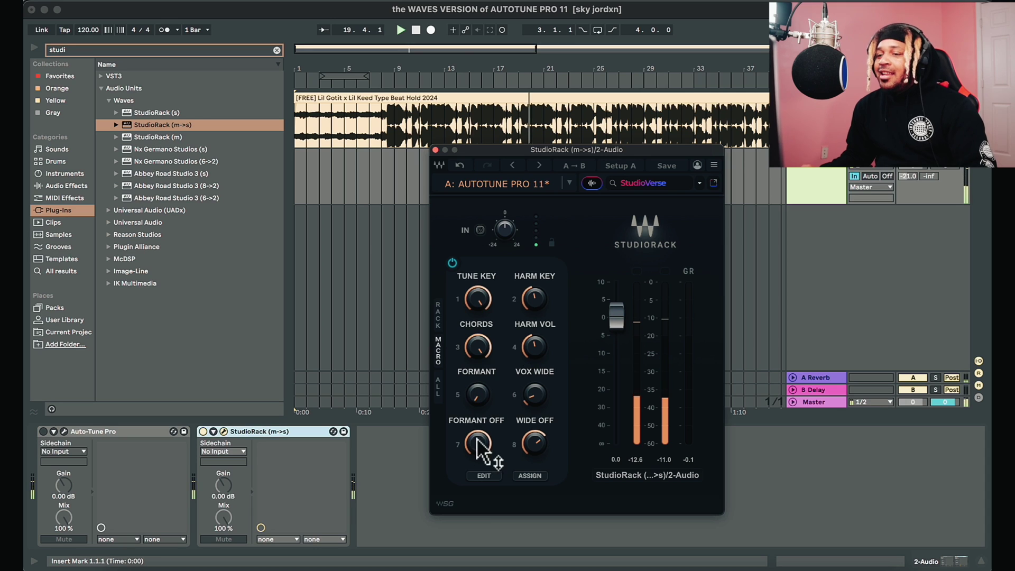
left_click_drag(478, 444, 501, 465)
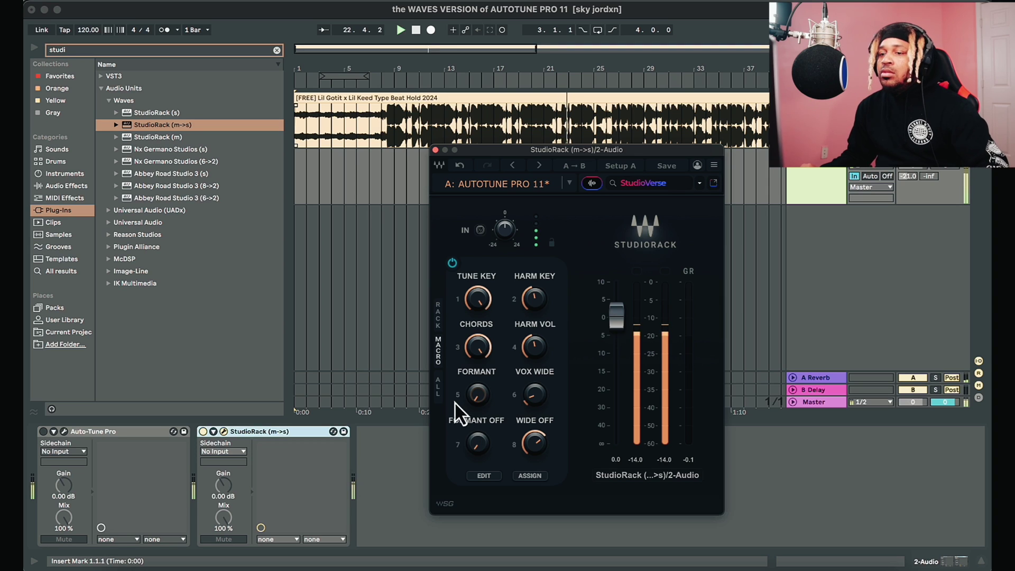
left_click(438, 389)
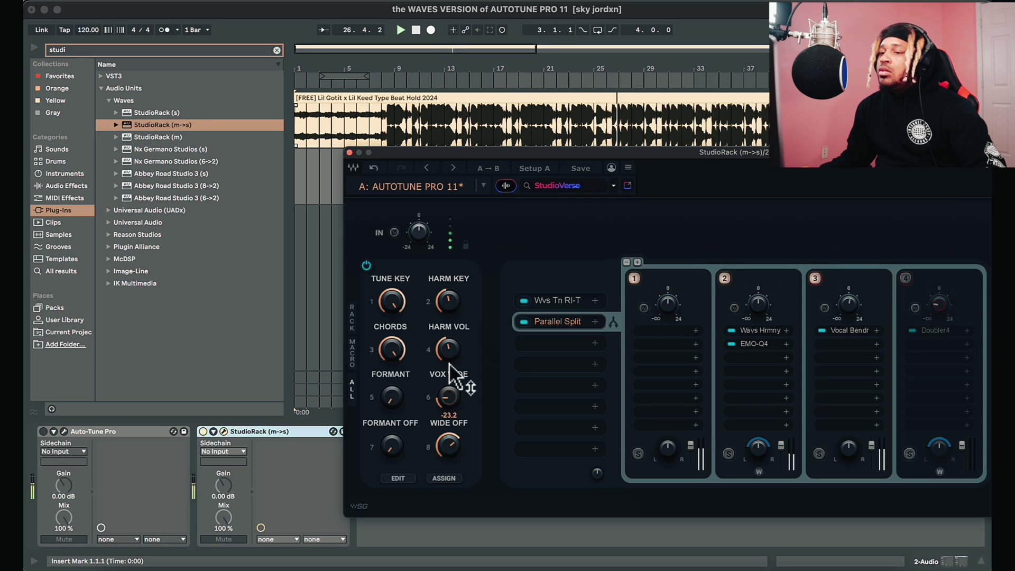
- Enable Doubler4 via macro 8, raise VOX WIDE, and lower HARM VOL to about -12 dB
left_click_drag(450, 449, 430, 550)
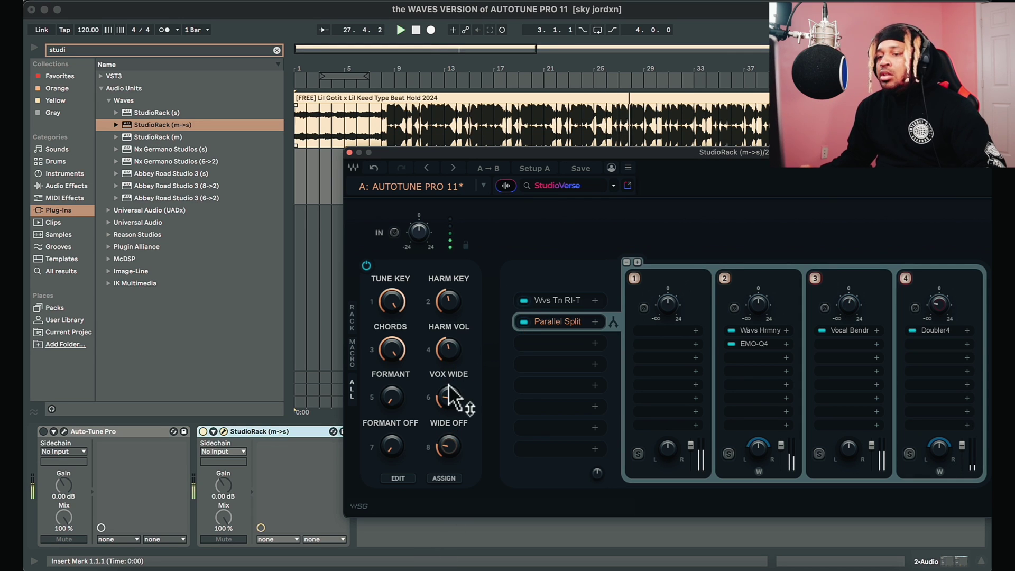
left_click_drag(449, 388, 453, 360)
left_click_drag(450, 305, 423, 394)
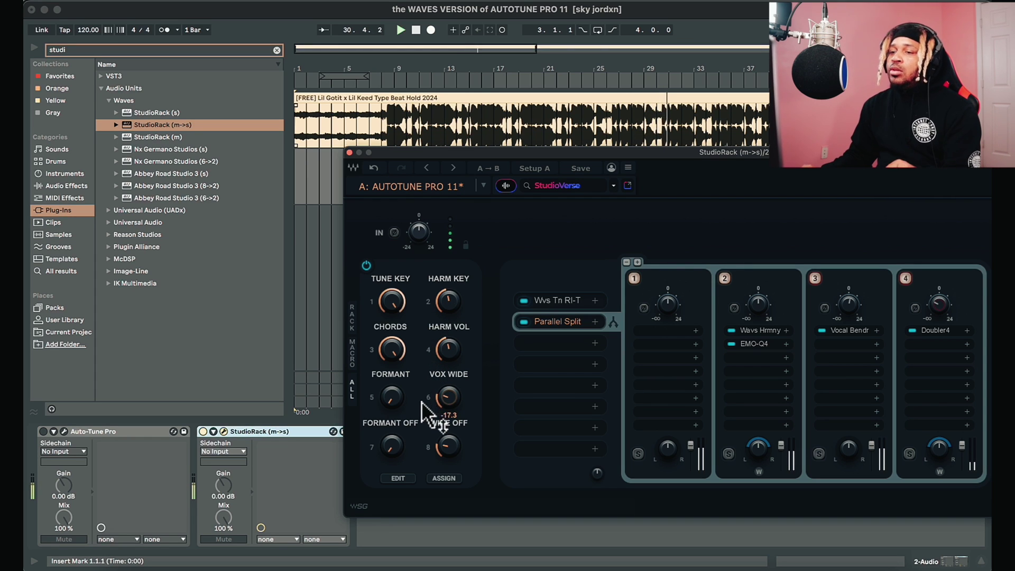
left_click(351, 353)
left_click_drag(475, 153, 595, 149)
left_click_drag(564, 345, 566, 304)
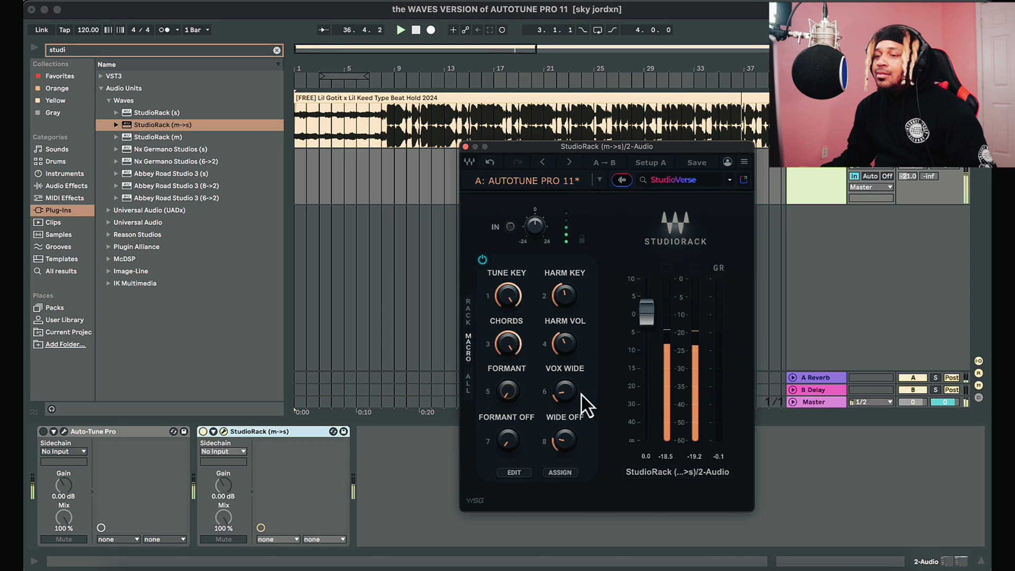
- Close the StudioRack window, switch the device off, and bring up the track volume options
left_click(465, 147)
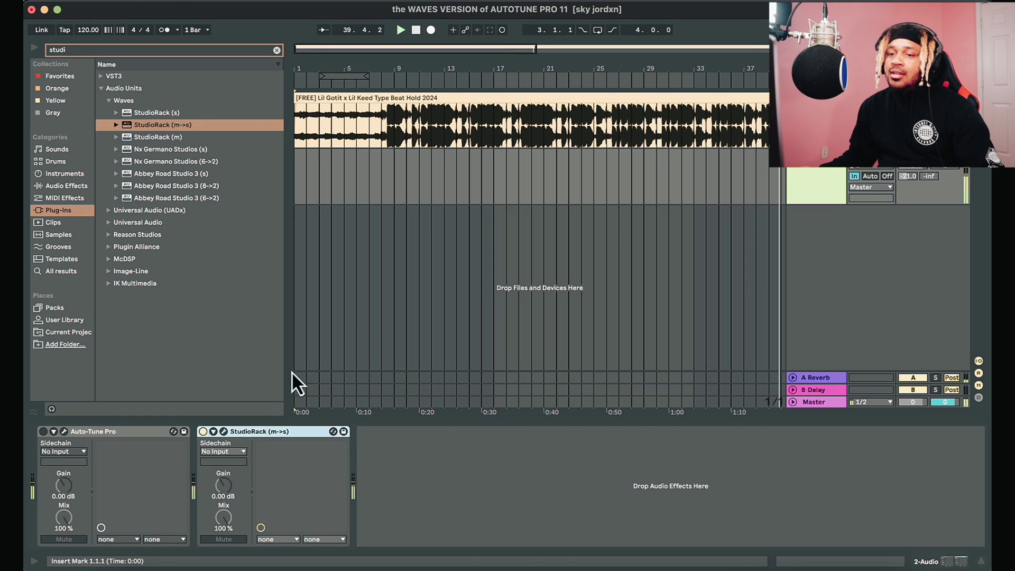
left_click(203, 432)
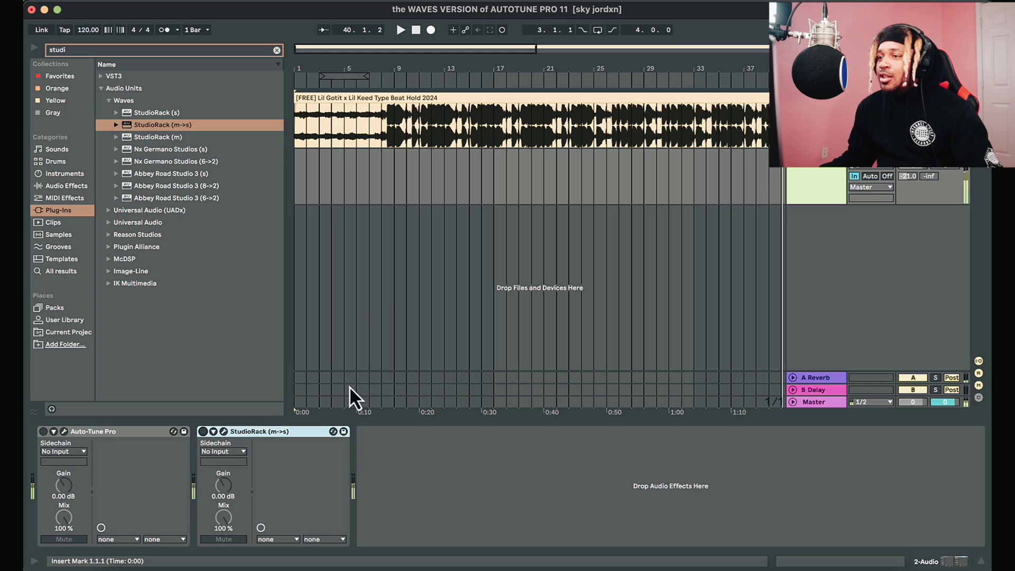
right_click(907, 176)
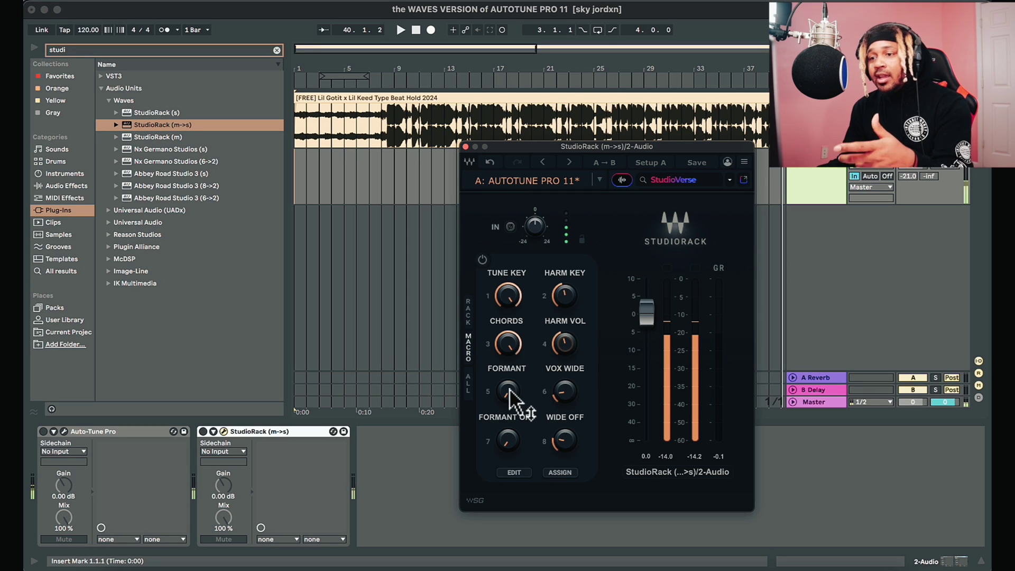
left_click(506, 440)
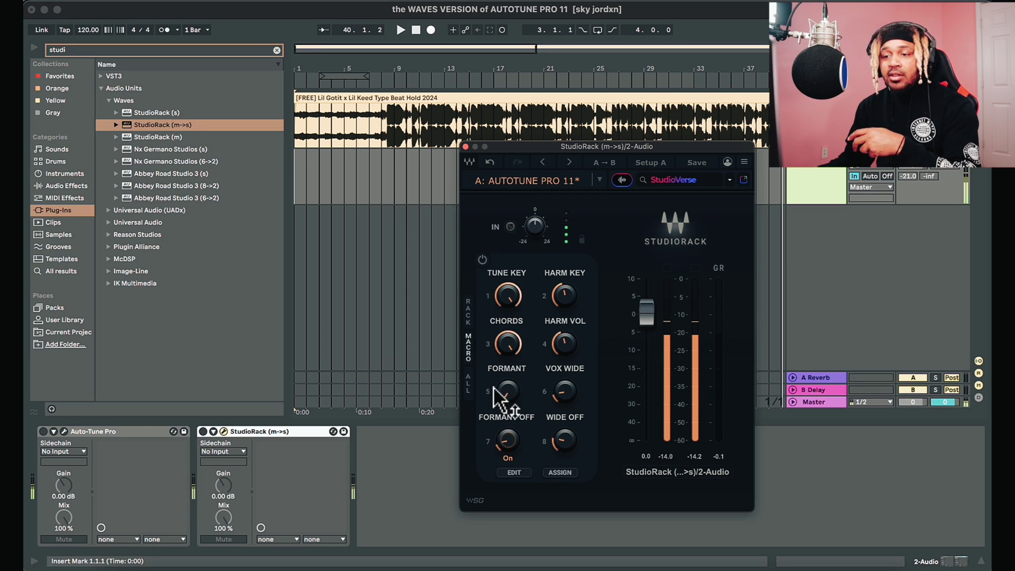
left_click(562, 395)
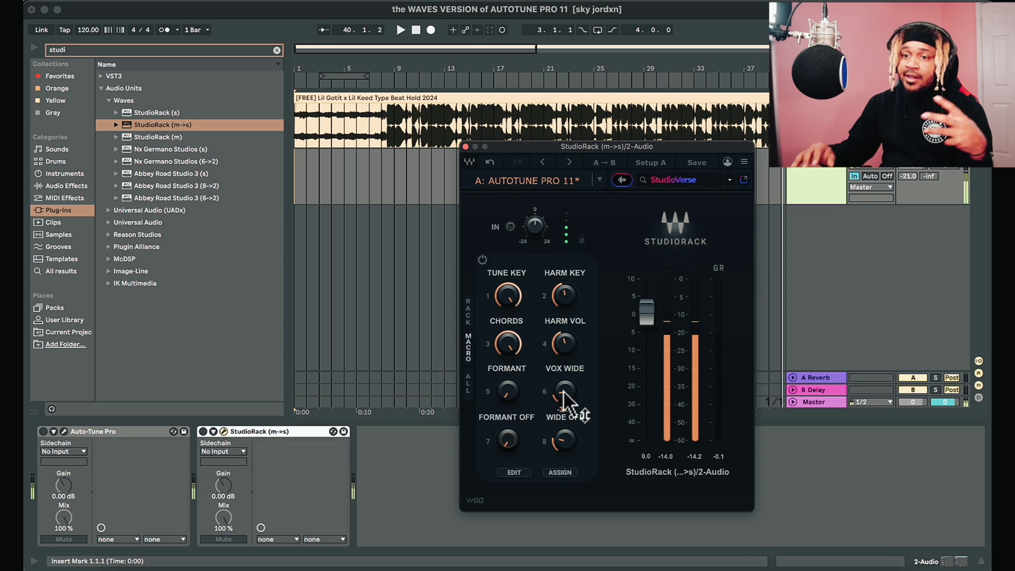
left_click(468, 384)
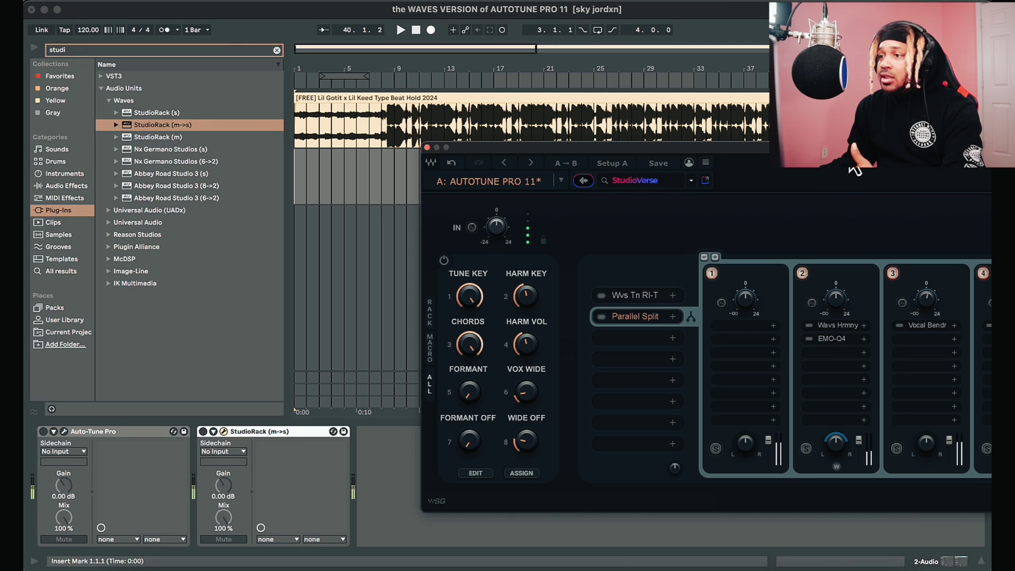
left_click_drag(855, 148, 793, 151)
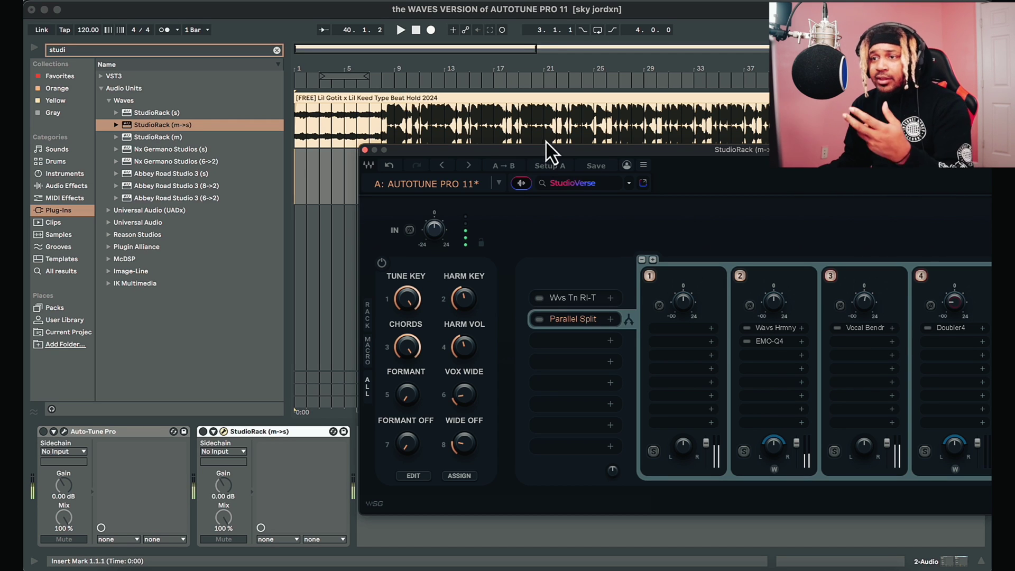
- Check Auto-Tune Pro's original settings, then lower StudioRack's HARM VOL to -11.5 dB
left_click(366, 353)
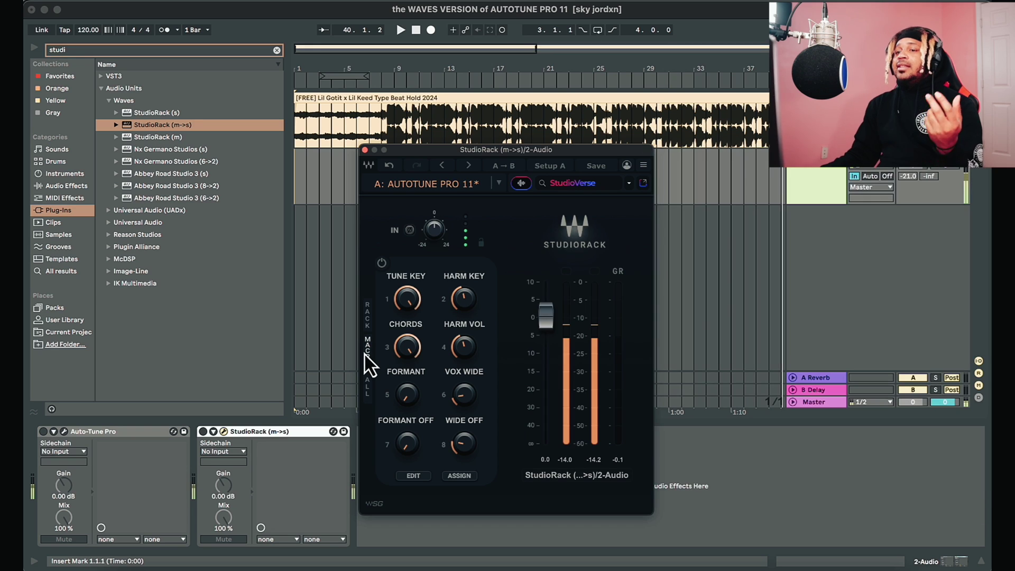
left_click(67, 432)
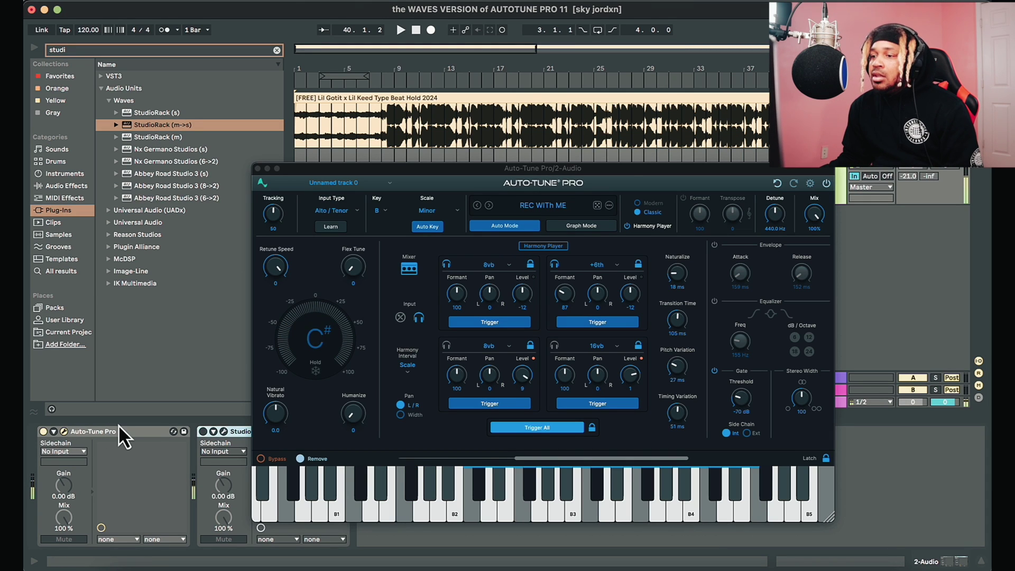
left_click(258, 168)
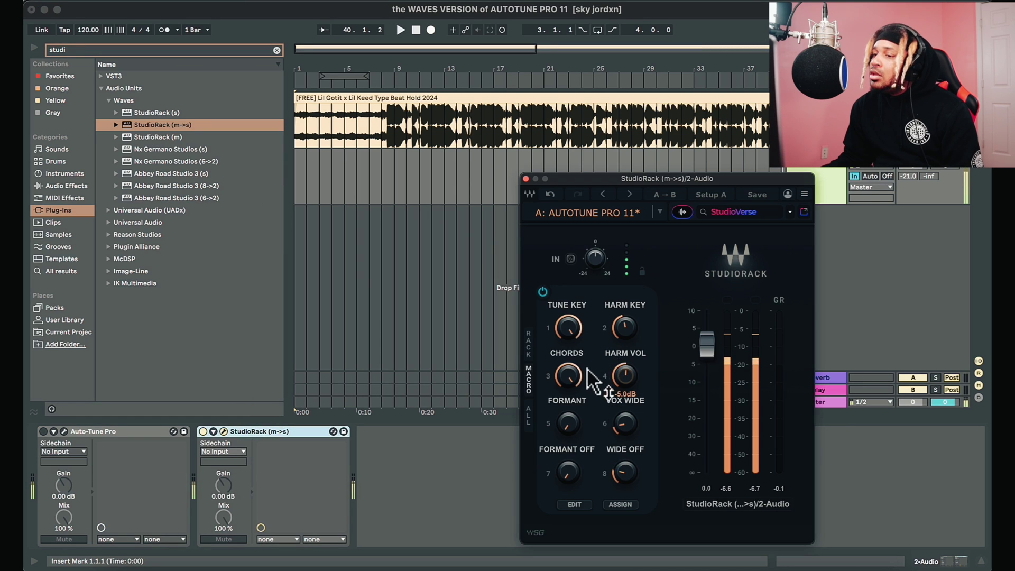
left_click_drag(588, 369, 582, 437)
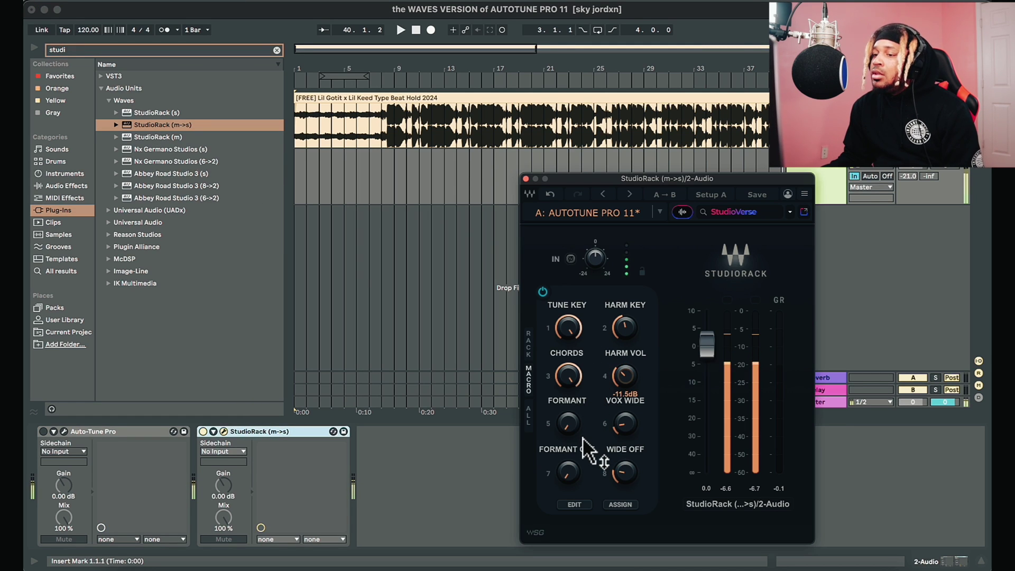